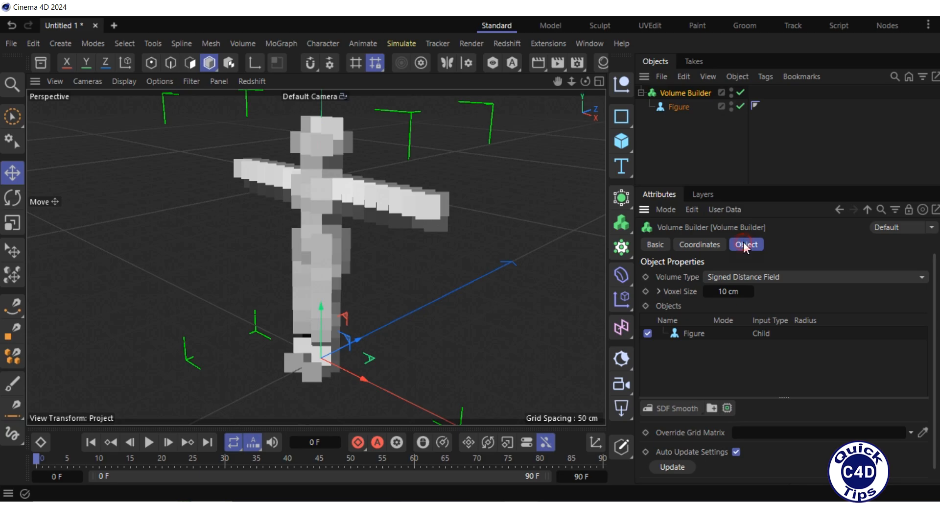
# Set the Volume Builder's volume type to Fog and its voxel size to 1 cm.
pyautogui.click(789, 275)
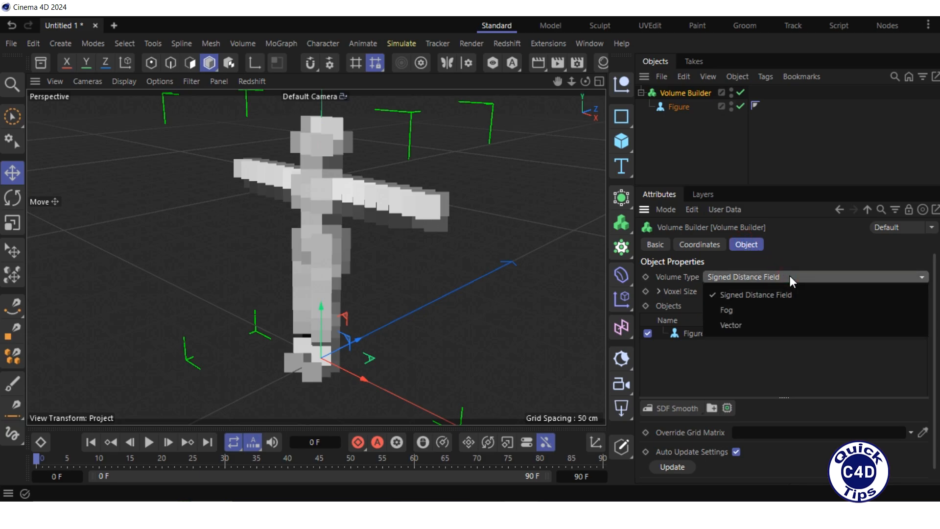
pyautogui.click(786, 311)
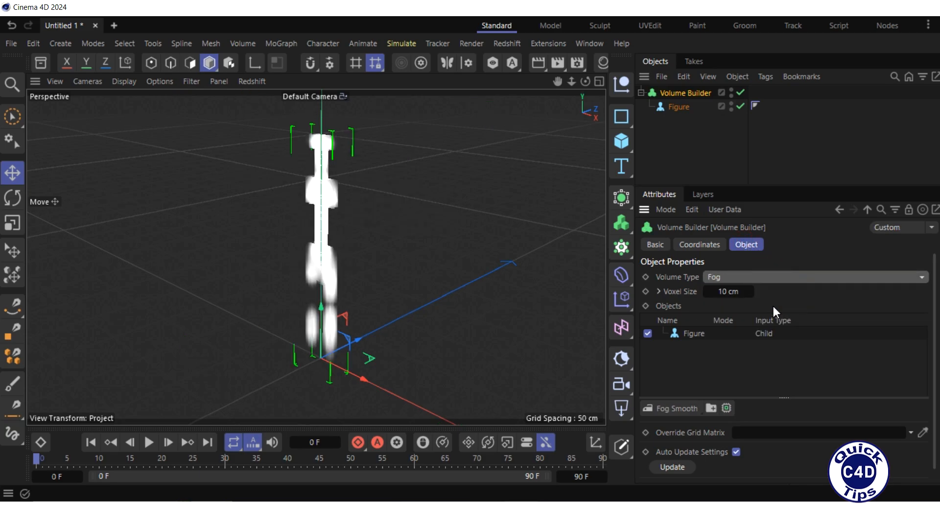
pyautogui.doubleClick(728, 290)
pyautogui.write('1')
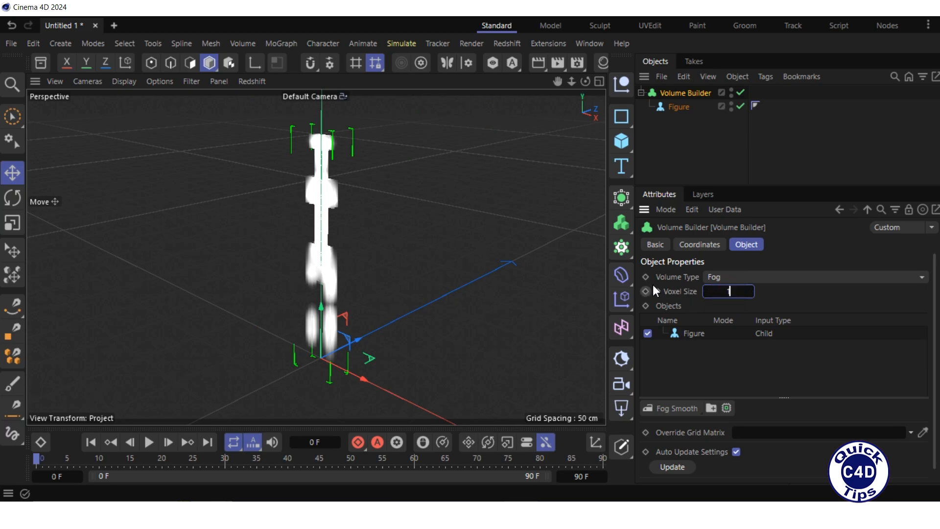
pyautogui.press('Return')
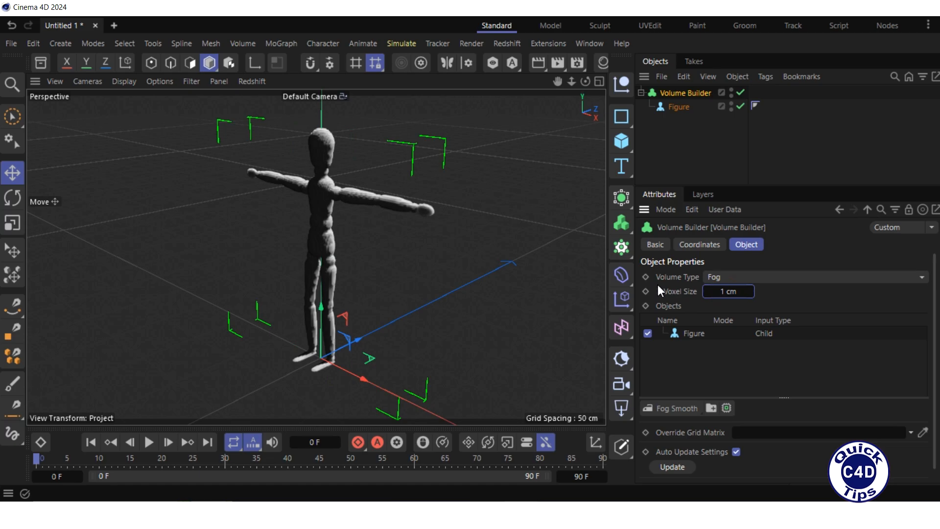
# Add a Volume Mesher and make the Volume Builder its child.
pyautogui.click(620, 222)
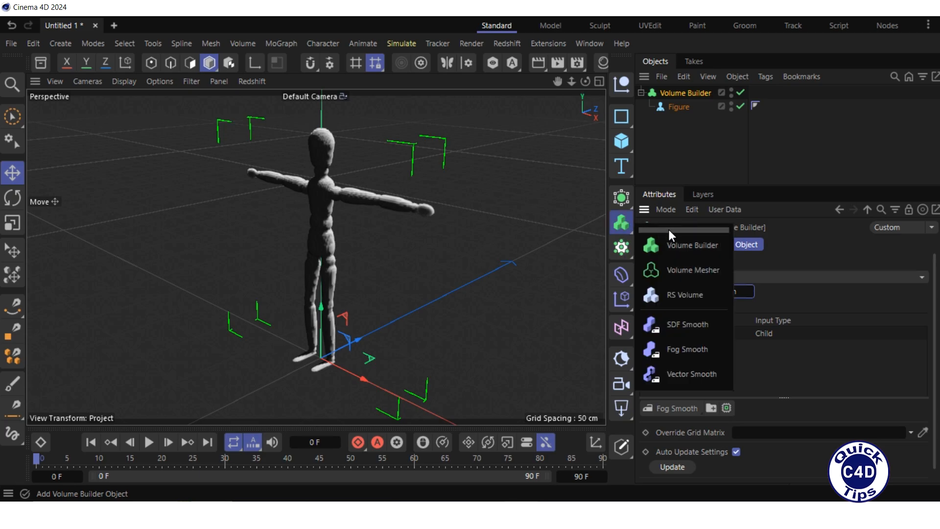
pyautogui.click(682, 272)
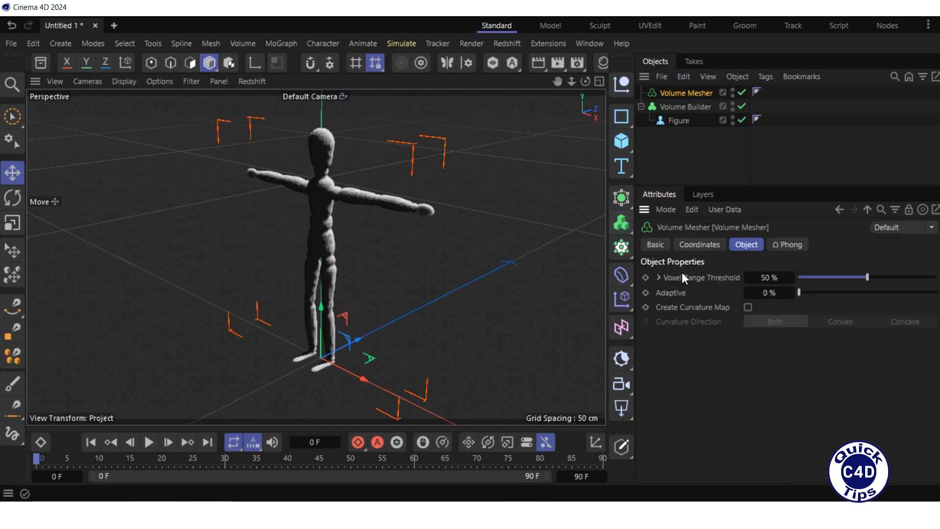
pyautogui.click(680, 107)
pyautogui.moveTo(680, 98); pyautogui.dragTo(681, 94)
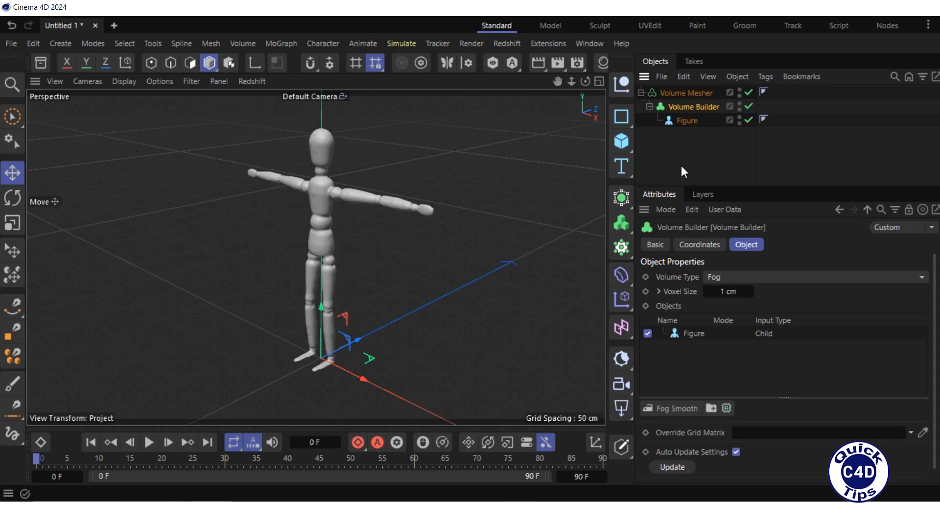
# Create a new material with a pure red base color and assign it to the Volume Mesher.
pyautogui.click(603, 62)
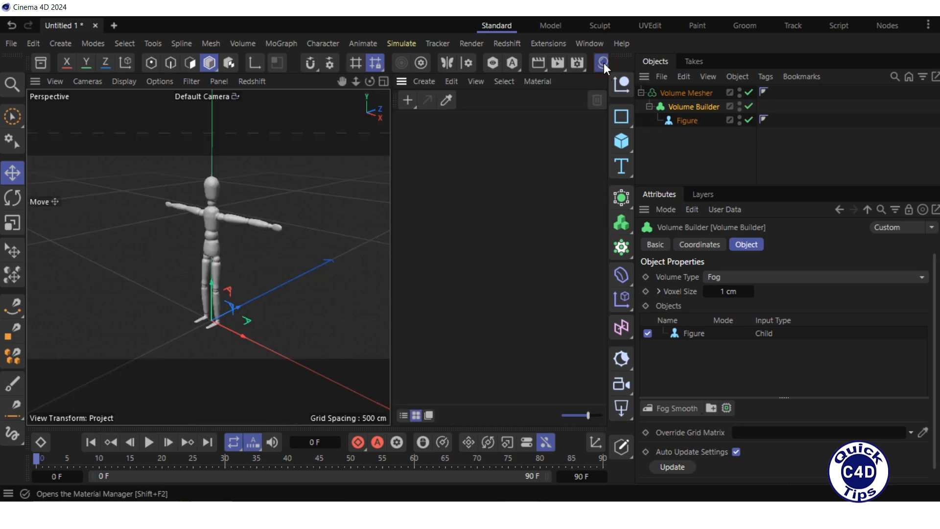
pyautogui.click(408, 99)
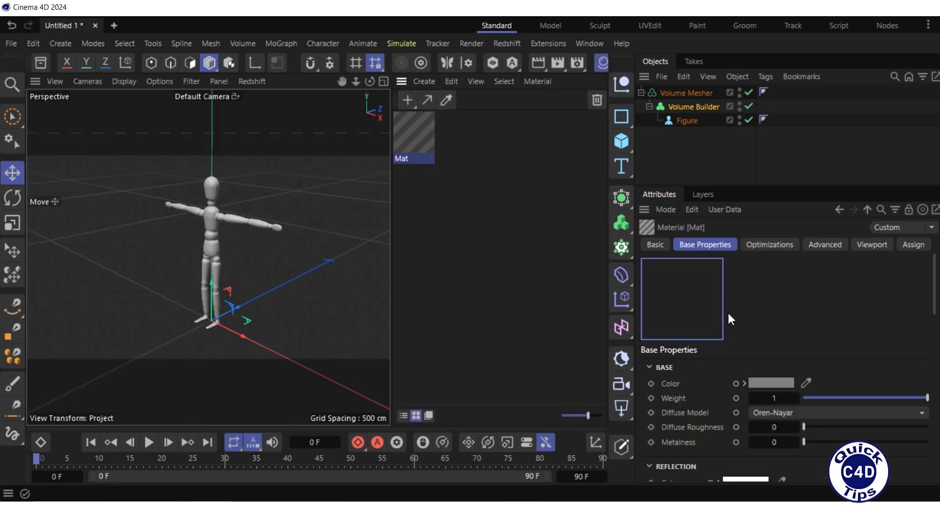
pyautogui.click(768, 383)
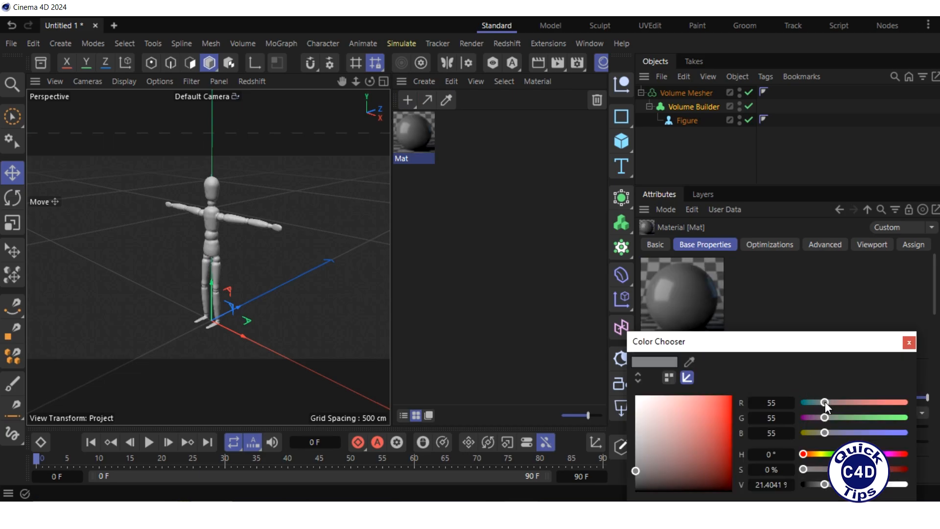
pyautogui.moveTo(824, 401); pyautogui.dragTo(904, 401)
pyautogui.moveTo(832, 415); pyautogui.dragTo(809, 430)
pyautogui.click(909, 343)
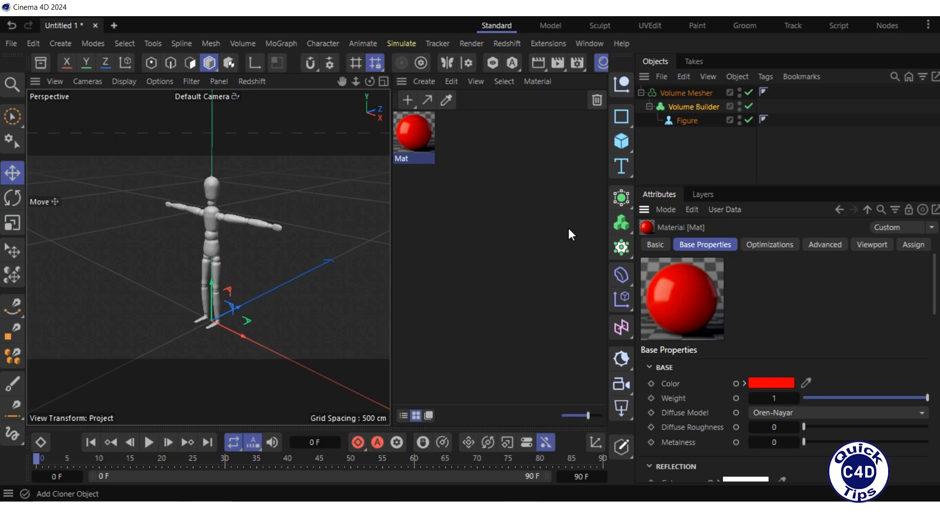
pyautogui.moveTo(411, 131); pyautogui.dragTo(671, 92)
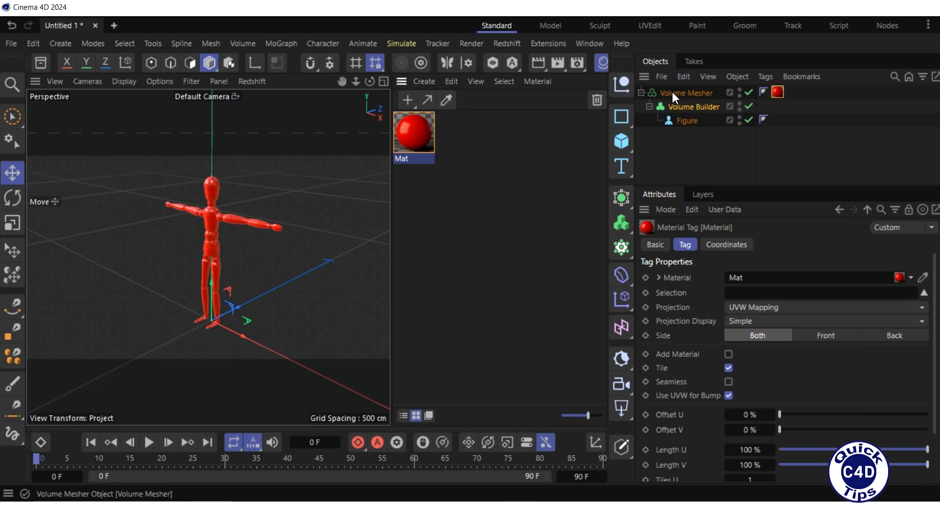
pyautogui.click(601, 62)
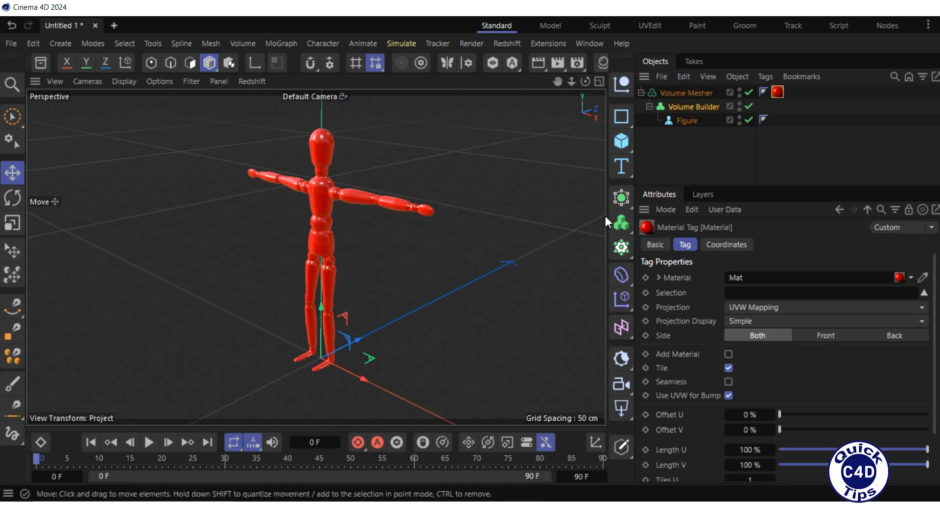
# Add a Shader Field and place it inside the Volume Builder, above the Figure.
pyautogui.click(626, 331)
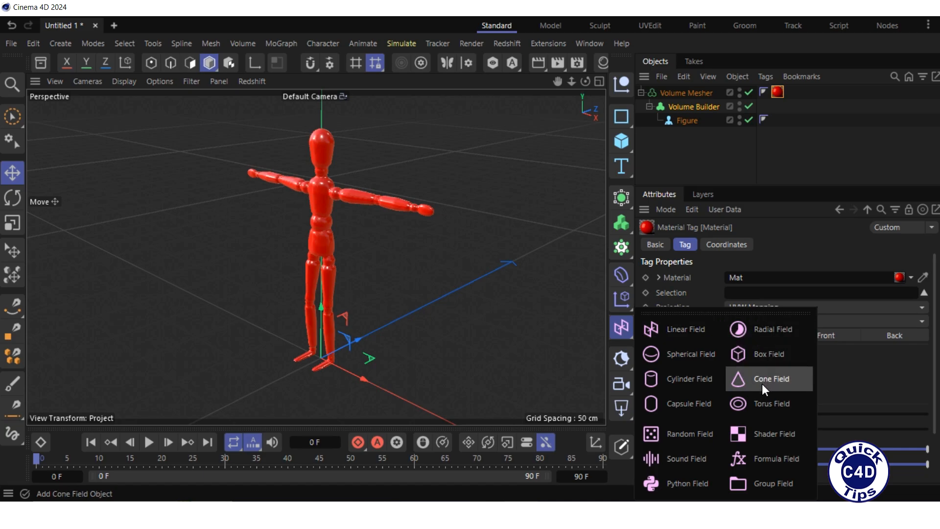
pyautogui.click(761, 434)
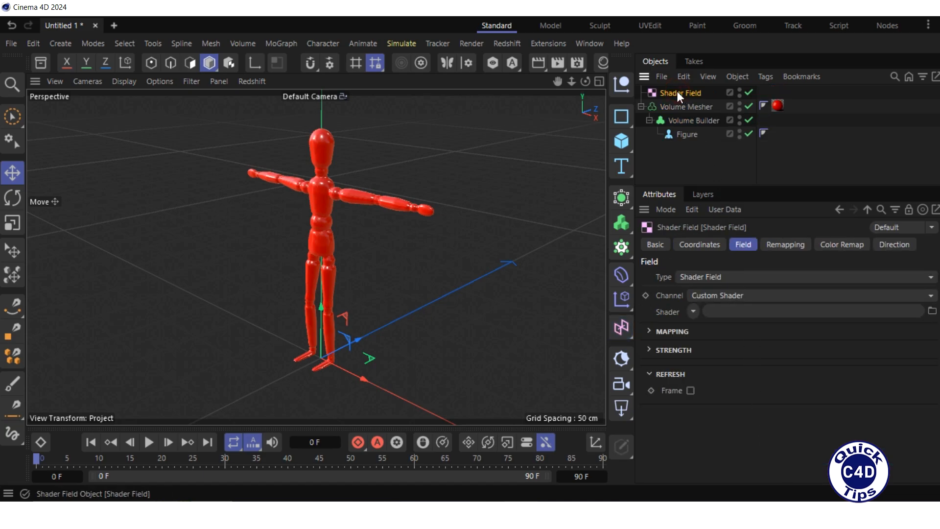
pyautogui.moveTo(677, 92); pyautogui.dragTo(684, 120)
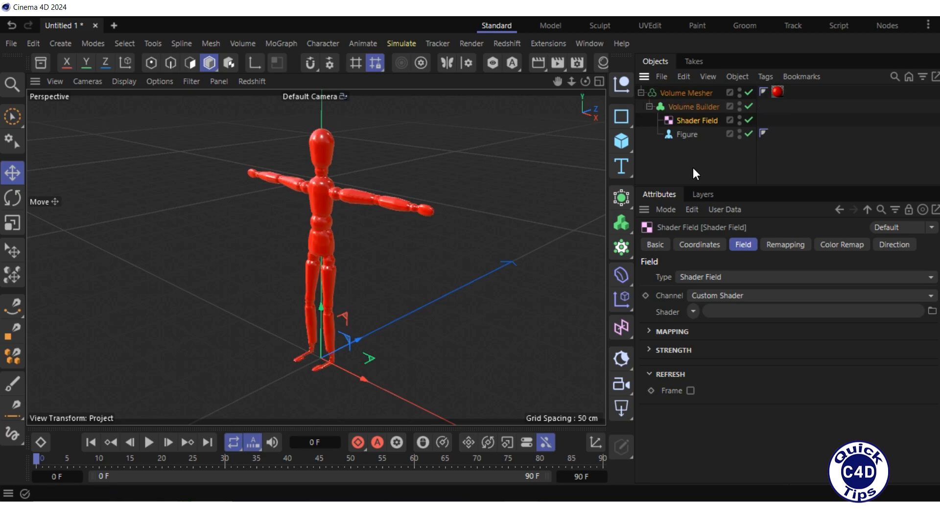
# In the Volume Builder, set the Shader Field's mode to Multiply and its creation space to Objects Below.
pyautogui.click(680, 107)
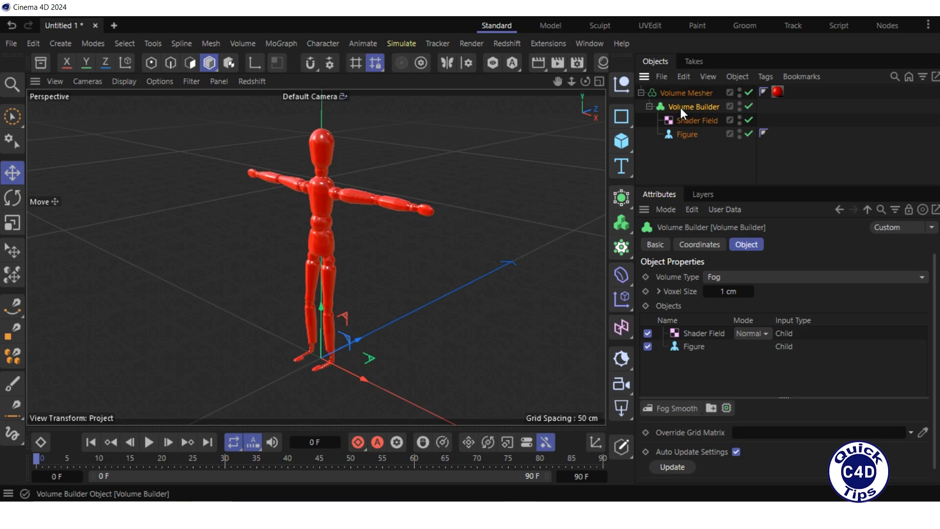
pyautogui.click(744, 243)
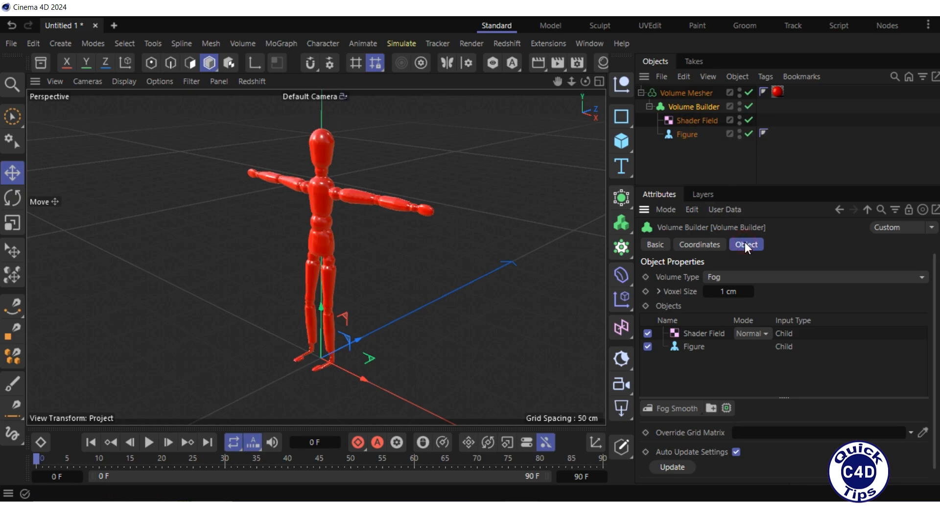
pyautogui.click(701, 334)
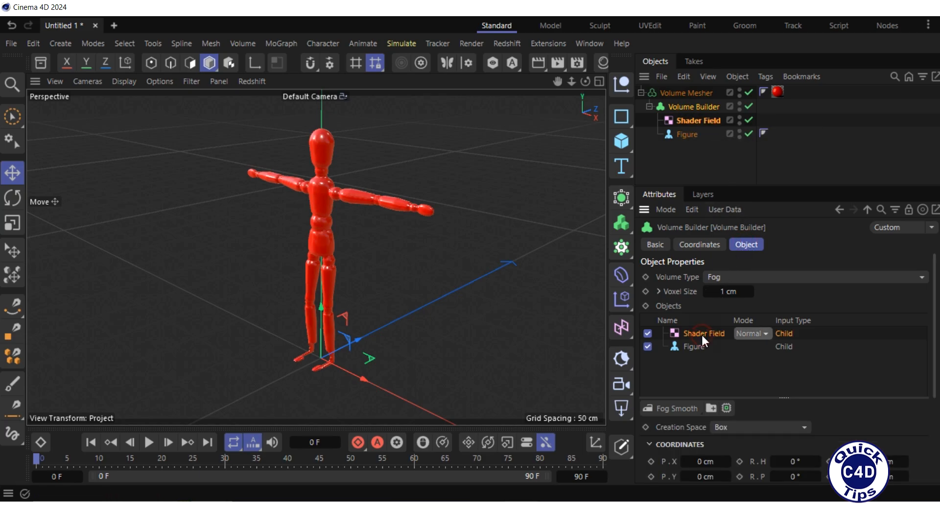
pyautogui.click(765, 333)
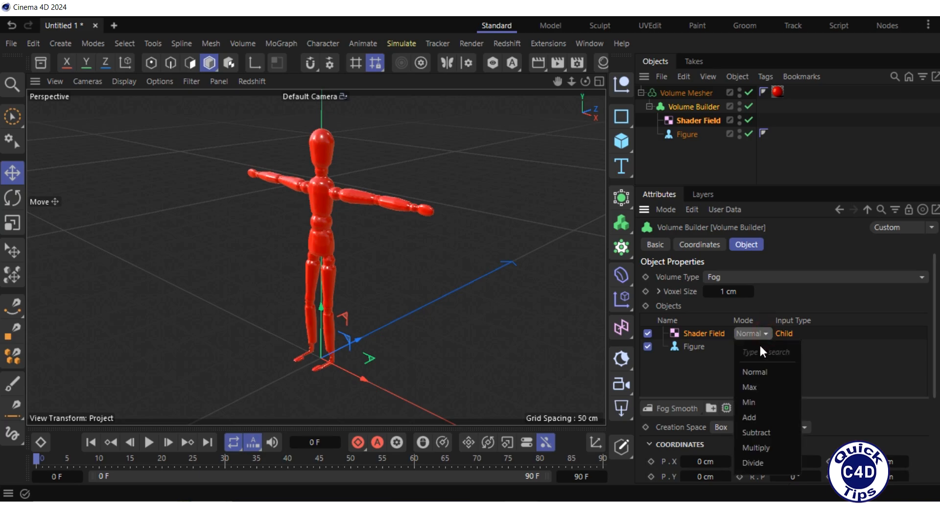
pyautogui.click(763, 447)
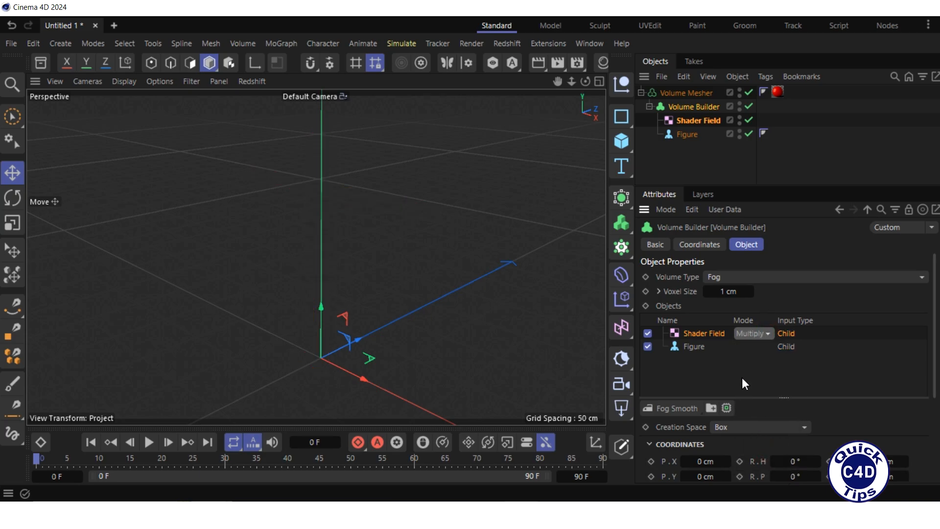
pyautogui.click(762, 426)
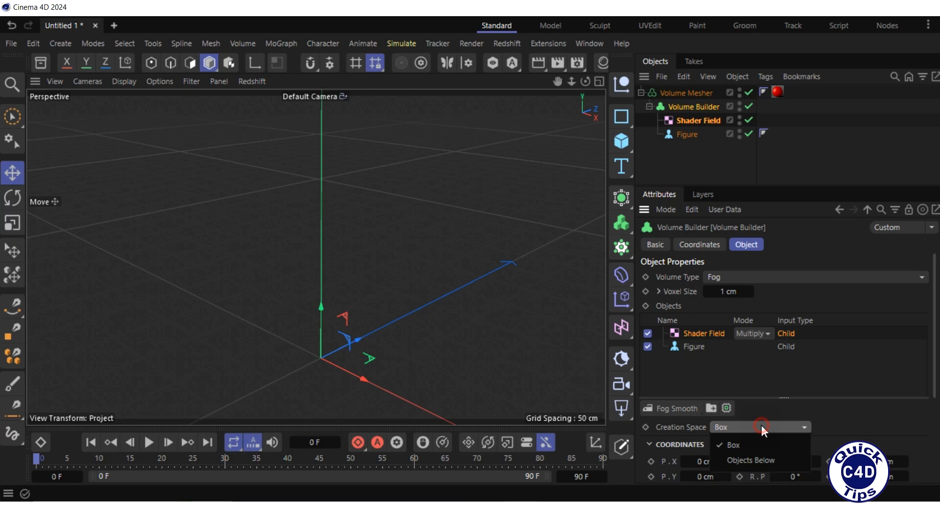
pyautogui.click(760, 457)
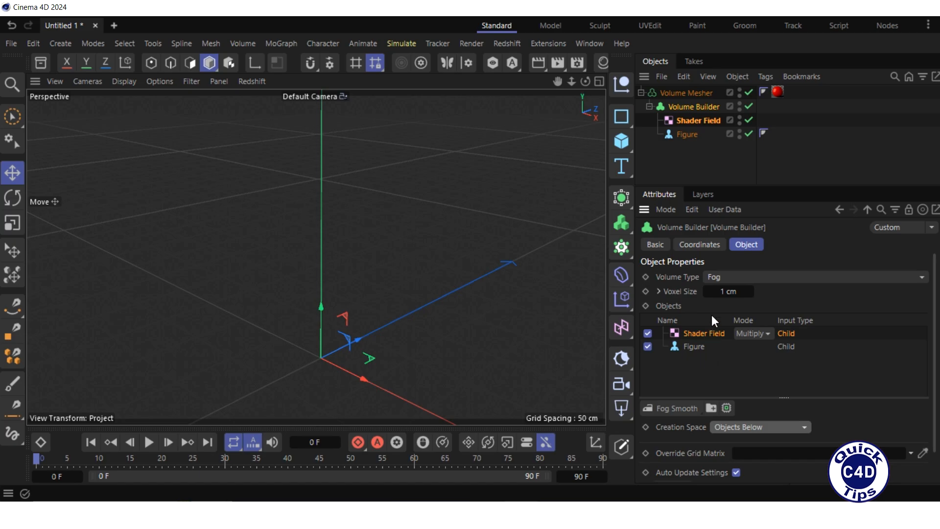
# Assign a Noise shader to the Shader Field and open the shader's properties.
pyautogui.click(693, 119)
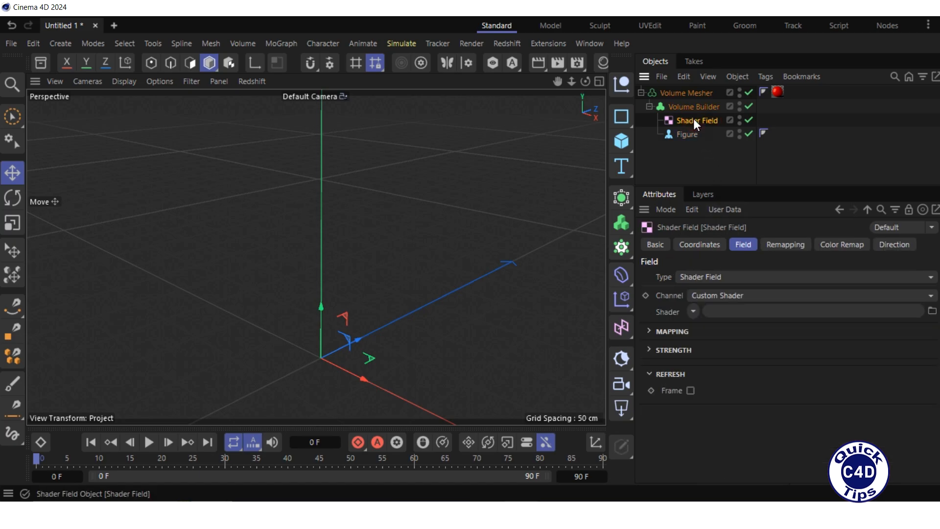
pyautogui.click(741, 243)
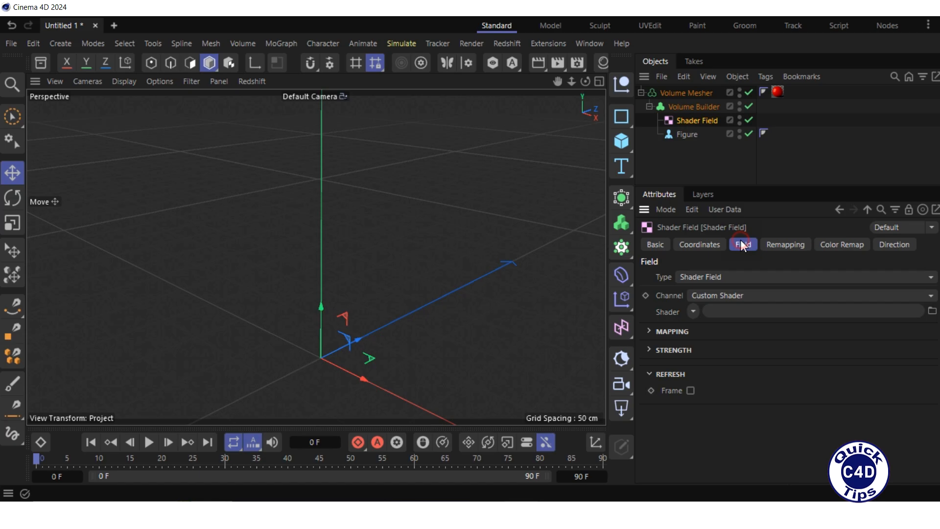
pyautogui.click(693, 311)
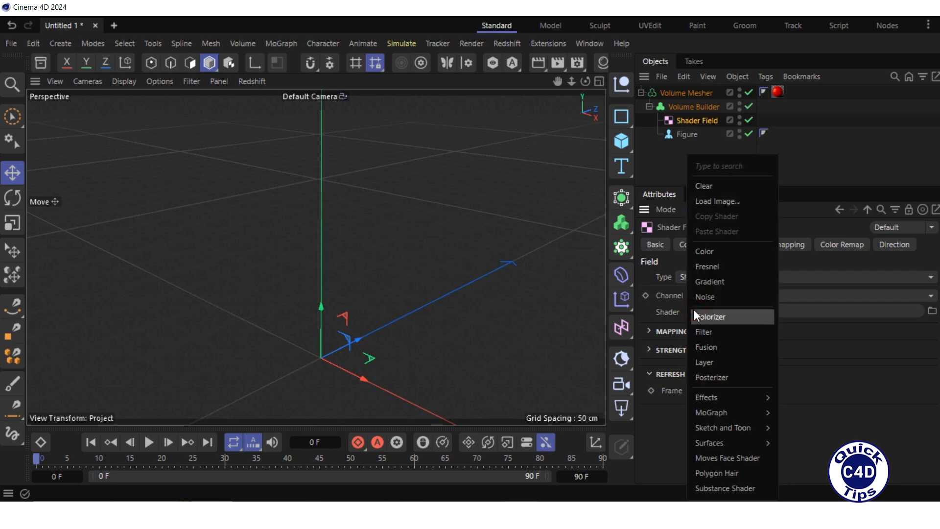
pyautogui.click(718, 297)
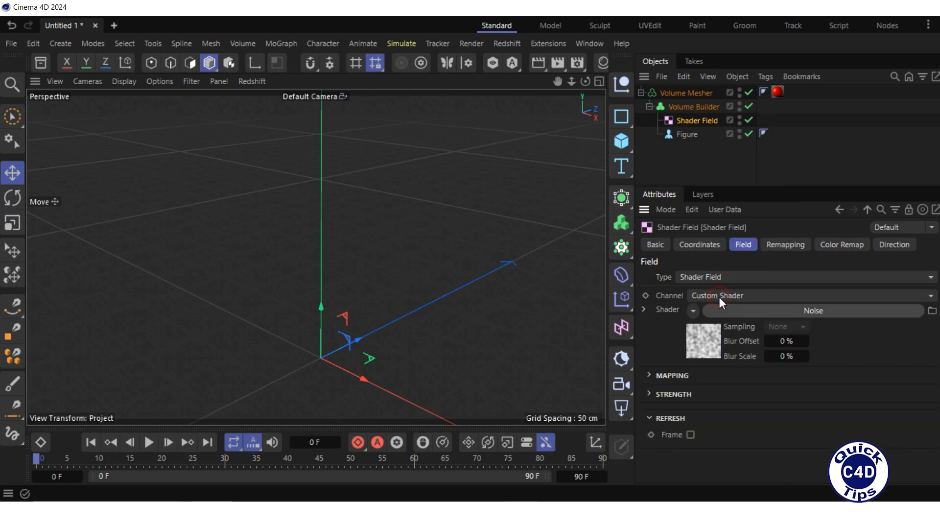
pyautogui.click(786, 309)
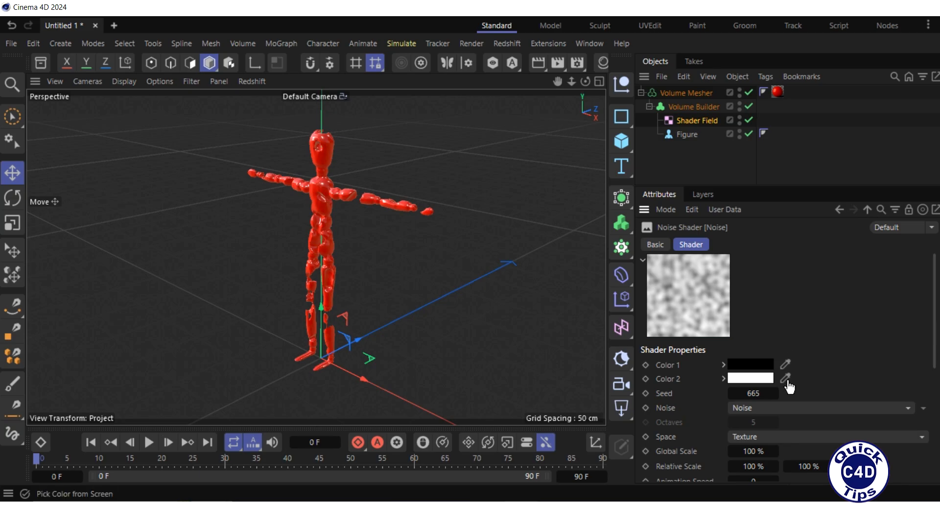
# Try out the noise shader's type, seed and global scale, keeping the Noise type and restoring seed 665 and scale 100%.
pyautogui.click(786, 408)
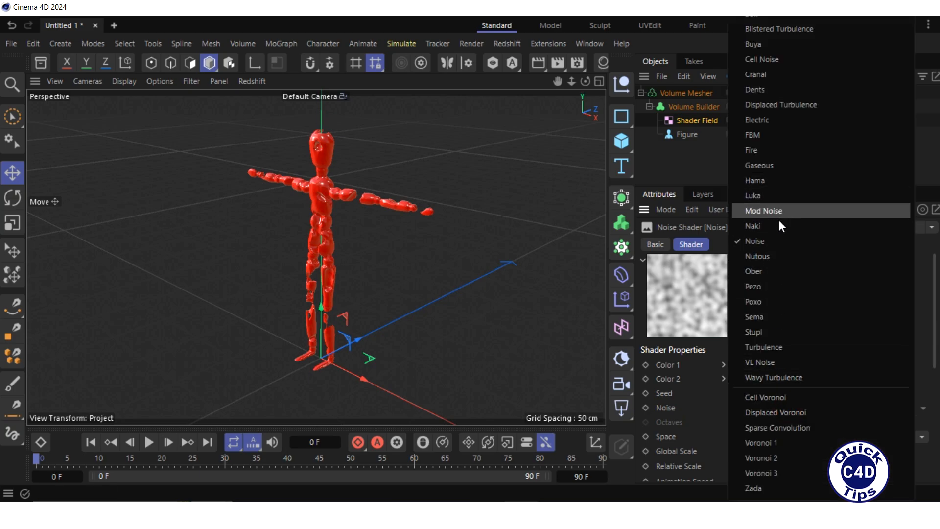
pyautogui.click(778, 241)
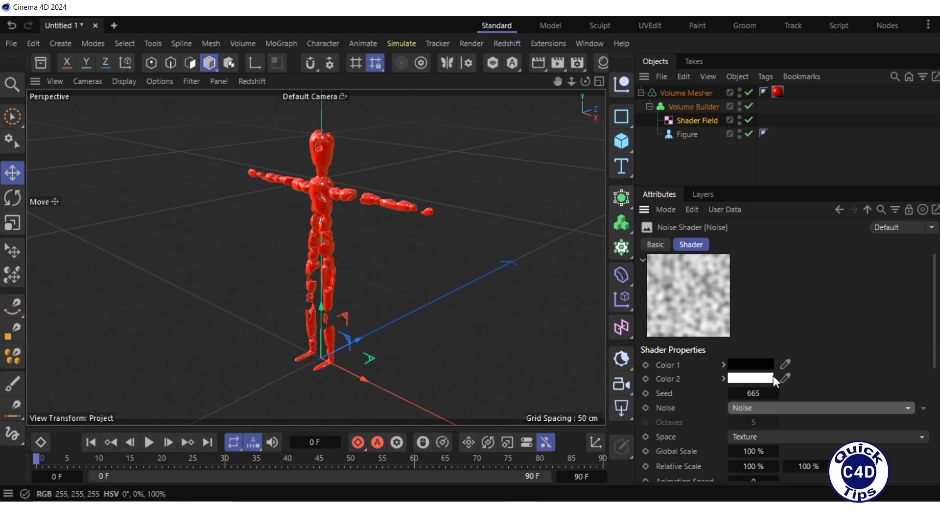
pyautogui.click(774, 393)
pyautogui.click(732, 394)
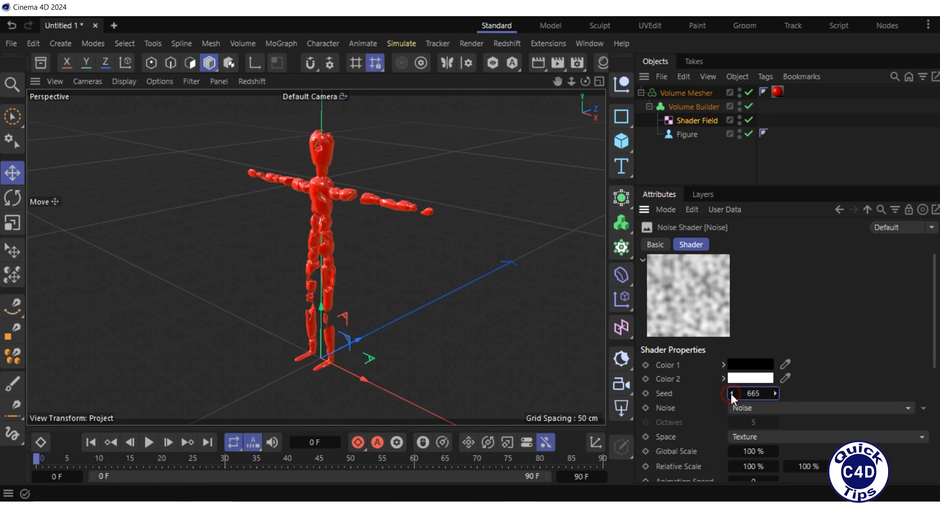
pyautogui.click(774, 452)
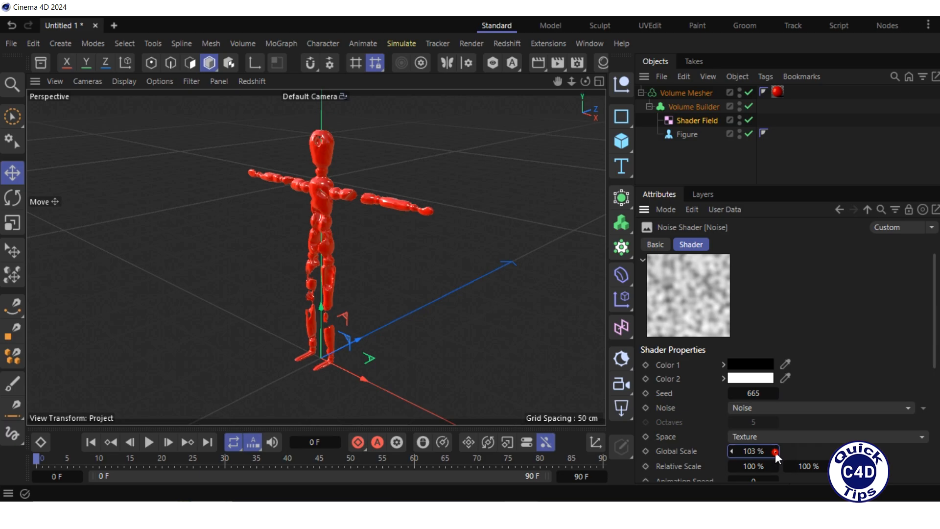
pyautogui.click(732, 450)
pyautogui.click(732, 451)
pyautogui.click(732, 451)
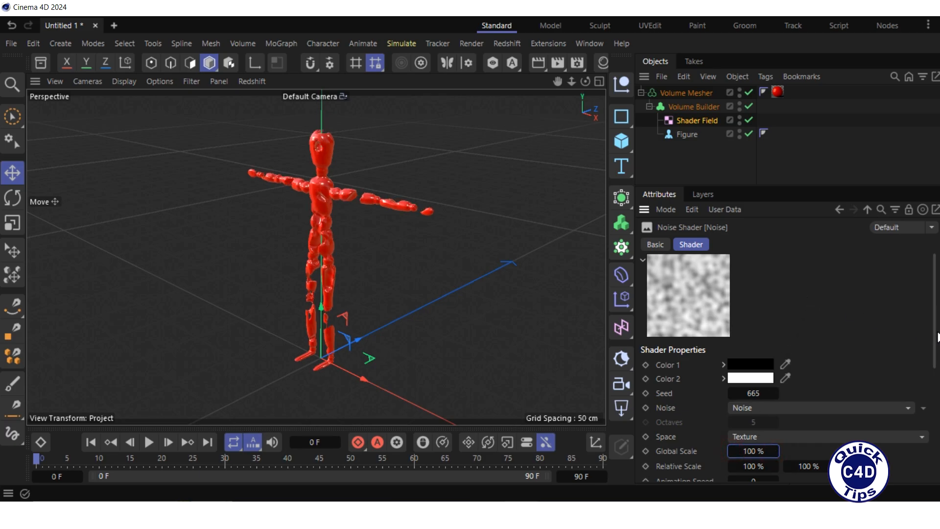
# Raise the noise shader's brightness to 100%.
pyautogui.moveTo(934, 329); pyautogui.dragTo(934, 443)
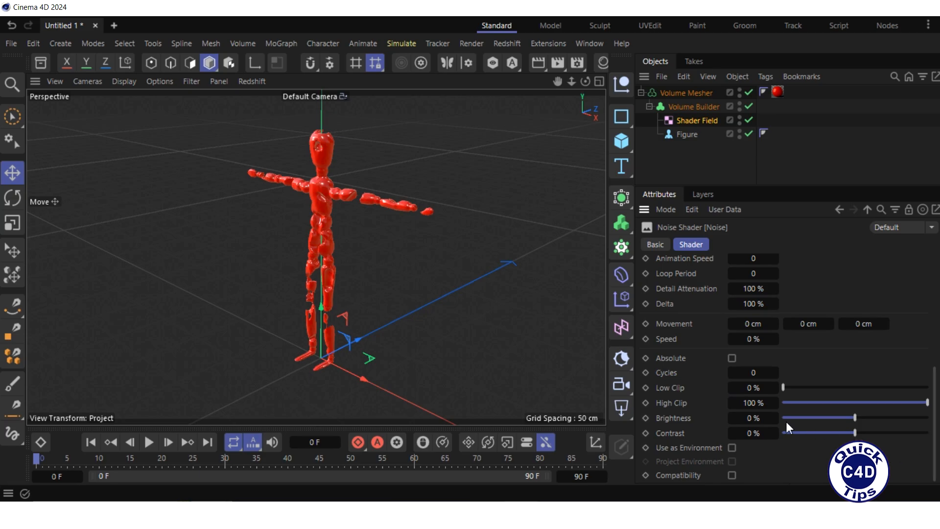
pyautogui.moveTo(856, 418); pyautogui.dragTo(933, 424)
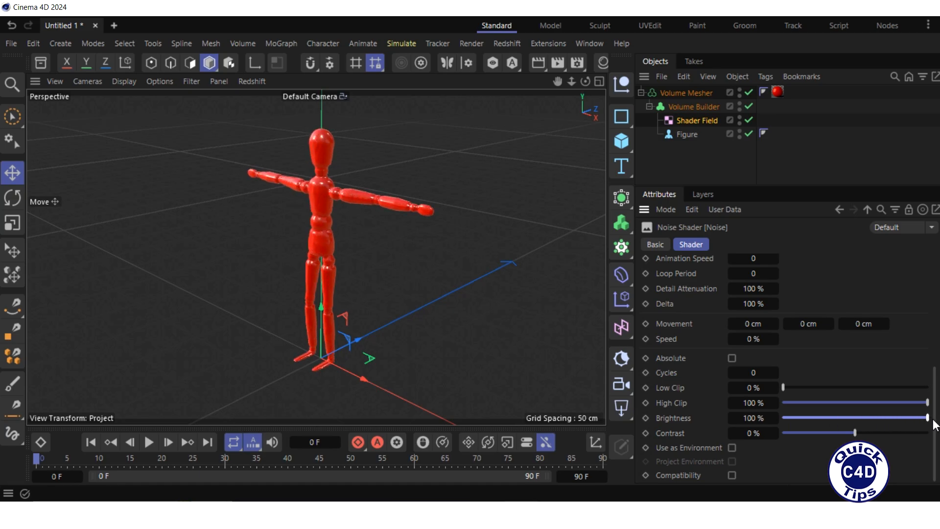
# Lower the noise shader's brightness to 0%, continue down to -100%, and keyframe it at frame 0.
pyautogui.moveTo(933, 424); pyautogui.dragTo(854, 420)
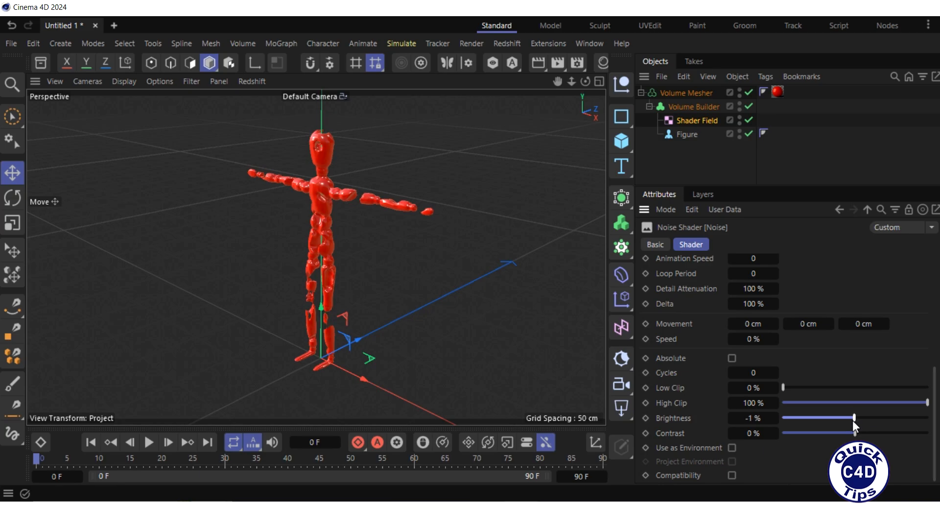
pyautogui.click(775, 415)
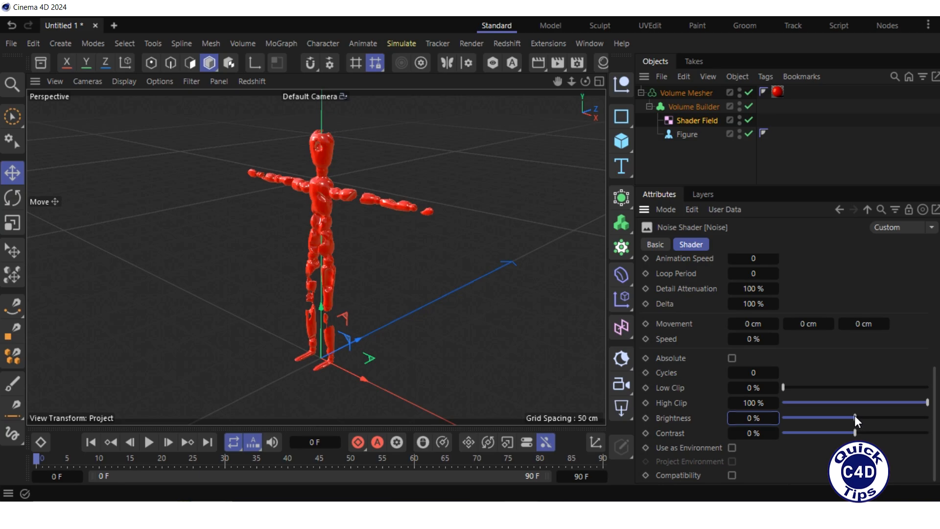
pyautogui.moveTo(854, 416); pyautogui.dragTo(753, 421)
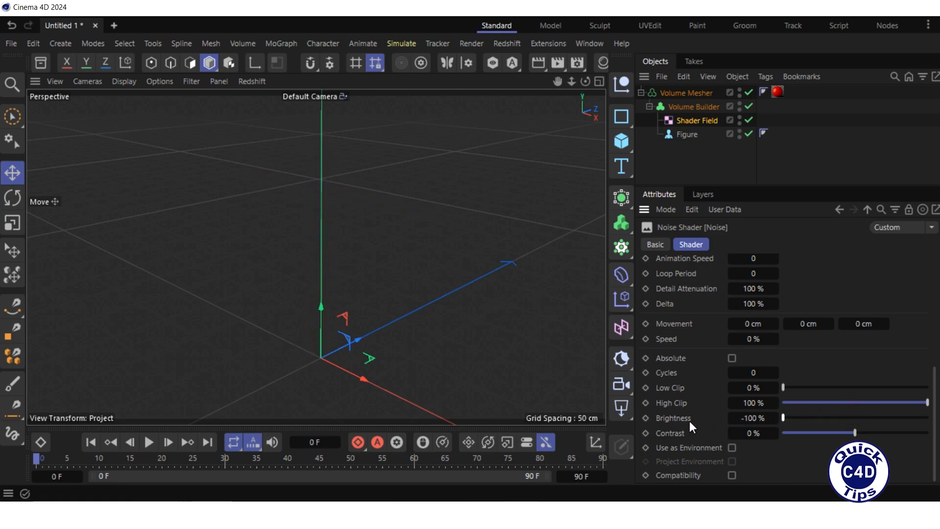
pyautogui.click(645, 418)
# Keyframe the noise shader's brightness at 100% on frame 90, and play the animation from the start.
pyautogui.moveTo(36, 457); pyautogui.dragTo(639, 475)
pyautogui.moveTo(784, 418); pyautogui.dragTo(929, 416)
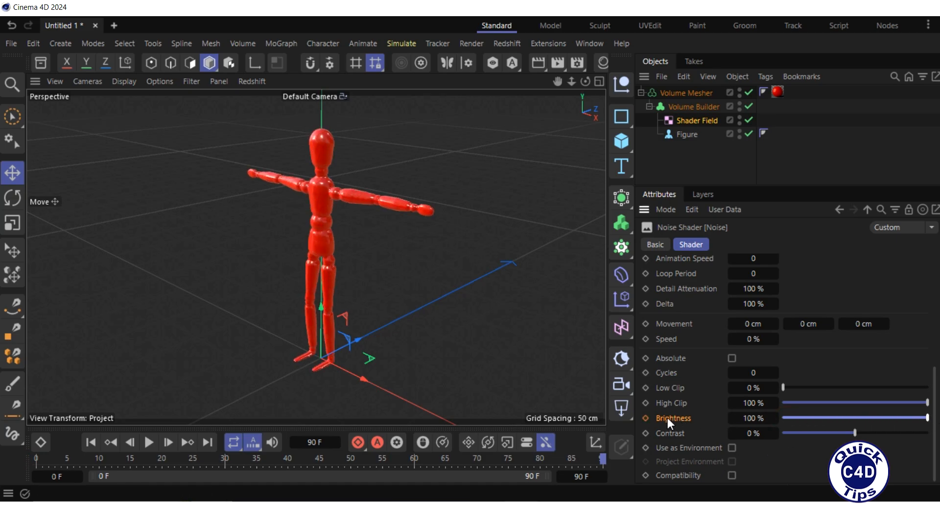
pyautogui.click(647, 418)
pyautogui.click(90, 442)
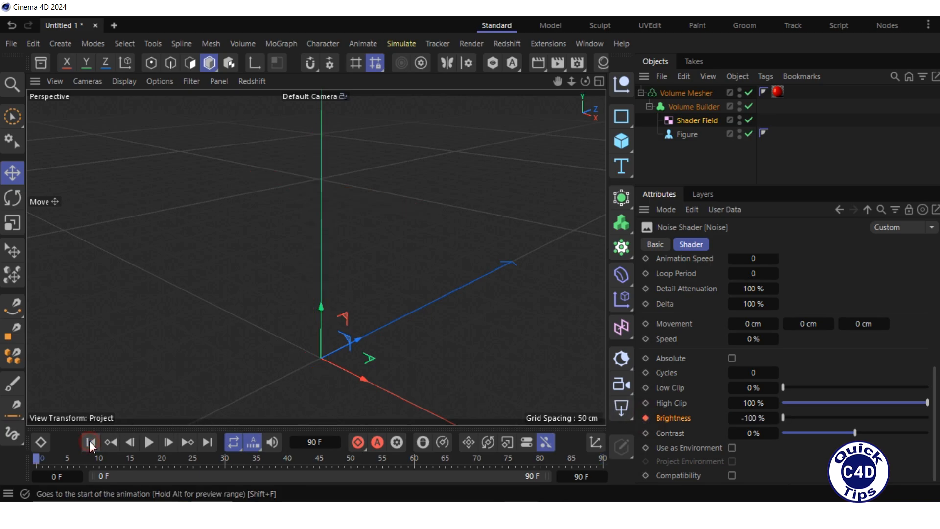
pyautogui.click(146, 442)
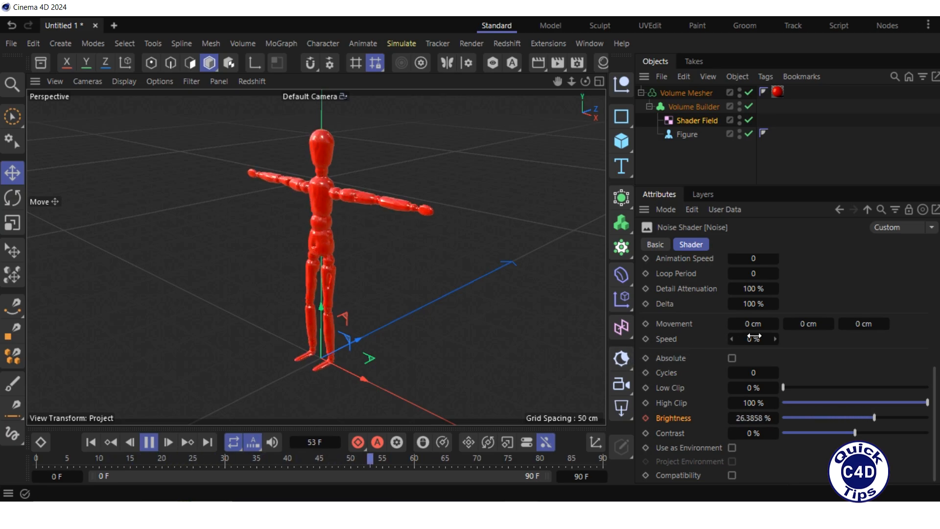
# Set the noise shader's Y movement to 1 cm and its speed to 1% during playback.
pyautogui.click(807, 324)
pyautogui.write('1')
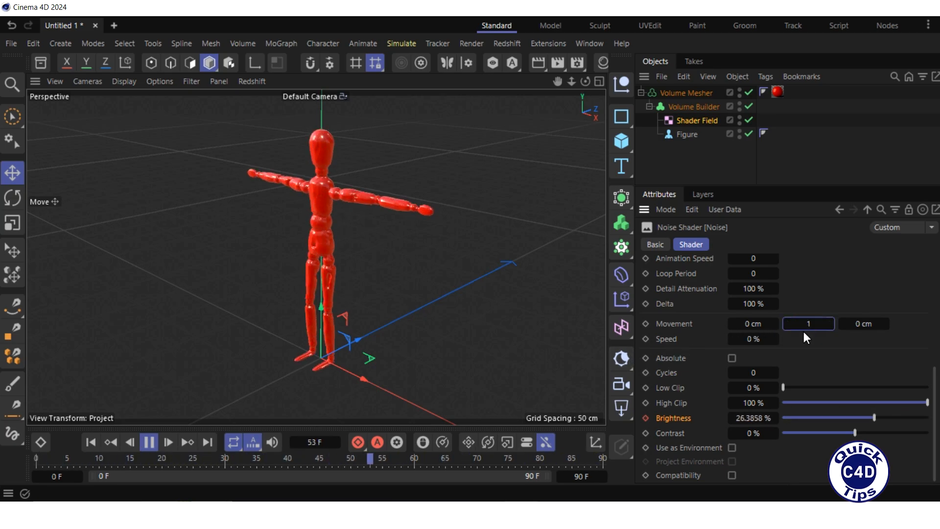
pyautogui.click(749, 339)
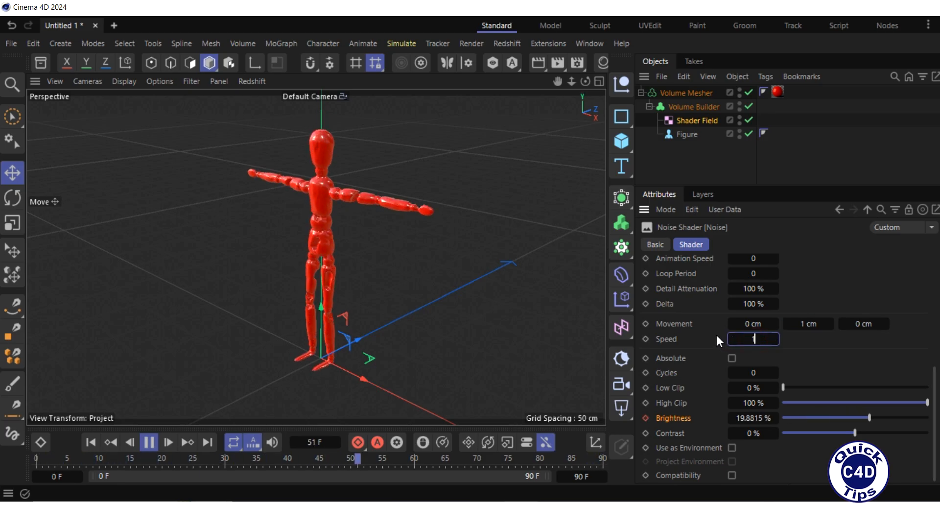
pyautogui.write('1')
pyautogui.press('Return')
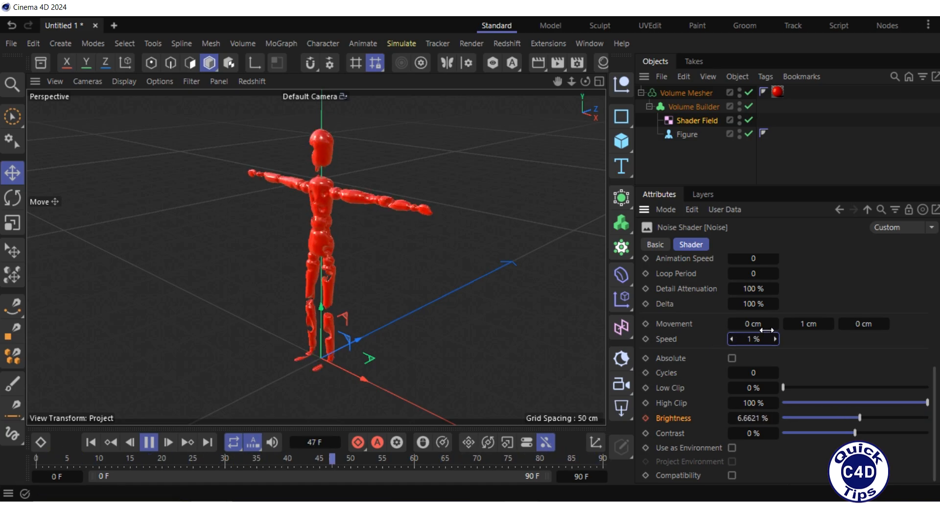
# Reset the noise shader's Y movement to 0 cm and its speed to 0%.
pyautogui.click(807, 325)
pyautogui.write('0')
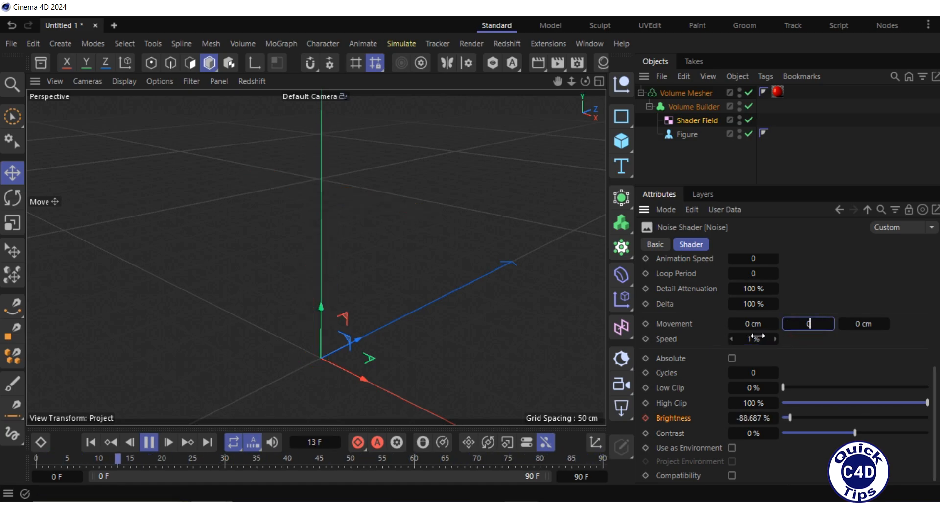
pyautogui.click(752, 339)
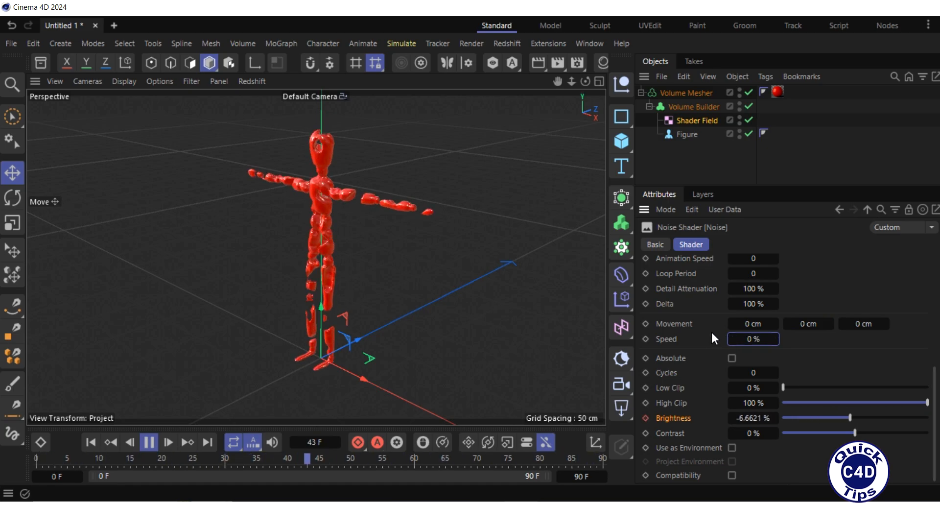
# Try an animation speed of 10 on the noise shader, then restore it to 0.
pyautogui.click(753, 258)
pyautogui.write('10')
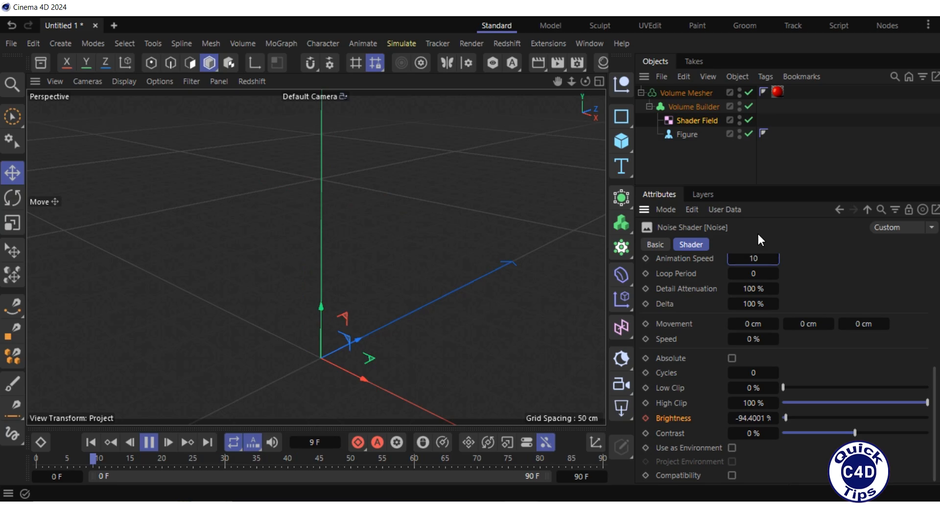
pyautogui.doubleClick(753, 256)
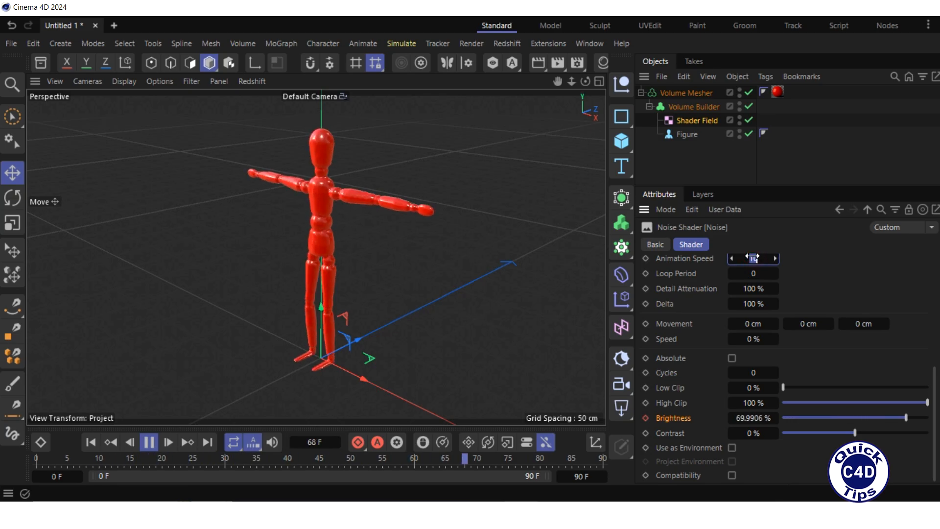
pyautogui.write('0')
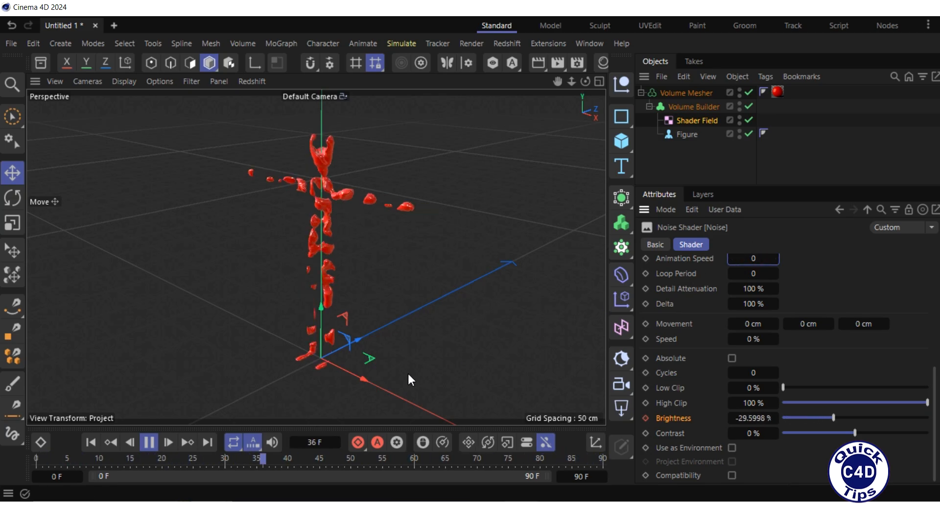
# Stop playback, return to frame 0, and keyframe the noise shader's brightness there at 100%.
pyautogui.click(146, 445)
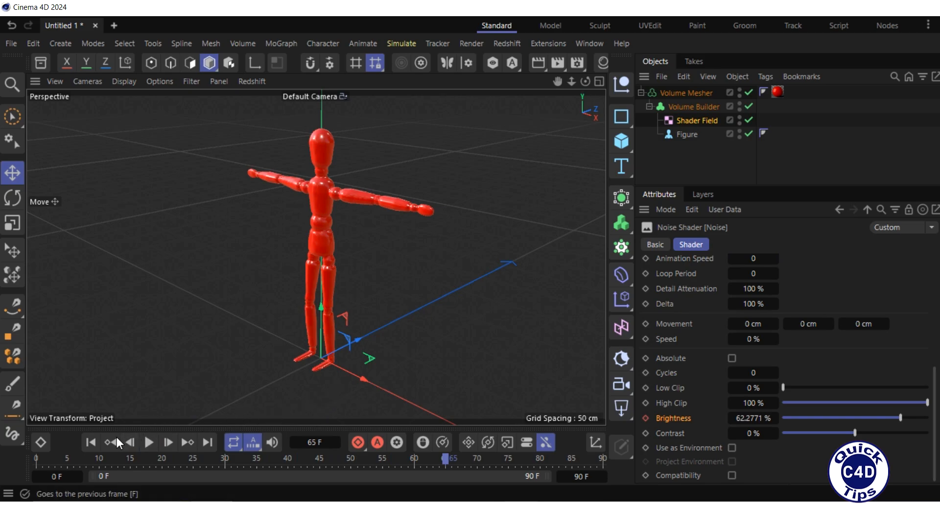
pyautogui.click(90, 443)
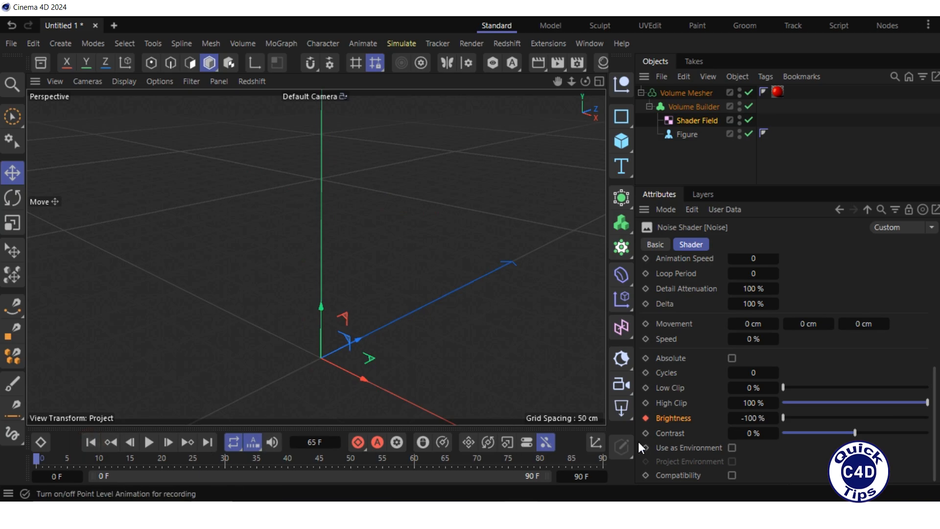
pyautogui.moveTo(783, 416); pyautogui.dragTo(830, 421)
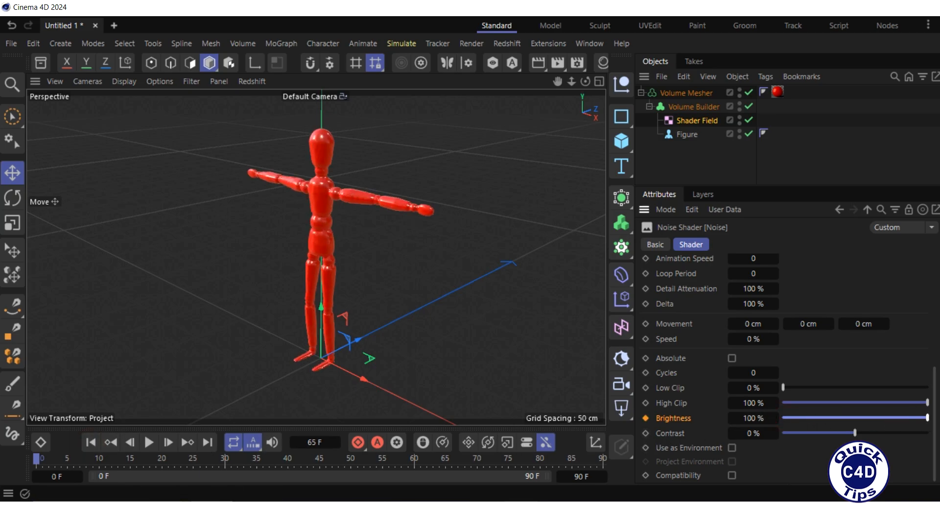
pyautogui.click(646, 417)
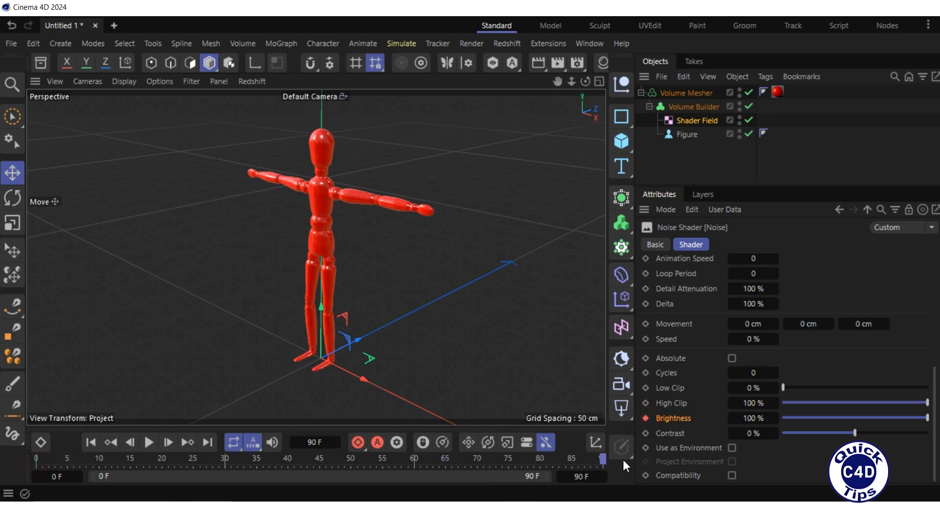
# Keyframe the noise shader's brightness at -100% on frame 90 and play the dissolve animation.
pyautogui.moveTo(927, 418); pyautogui.dragTo(806, 418)
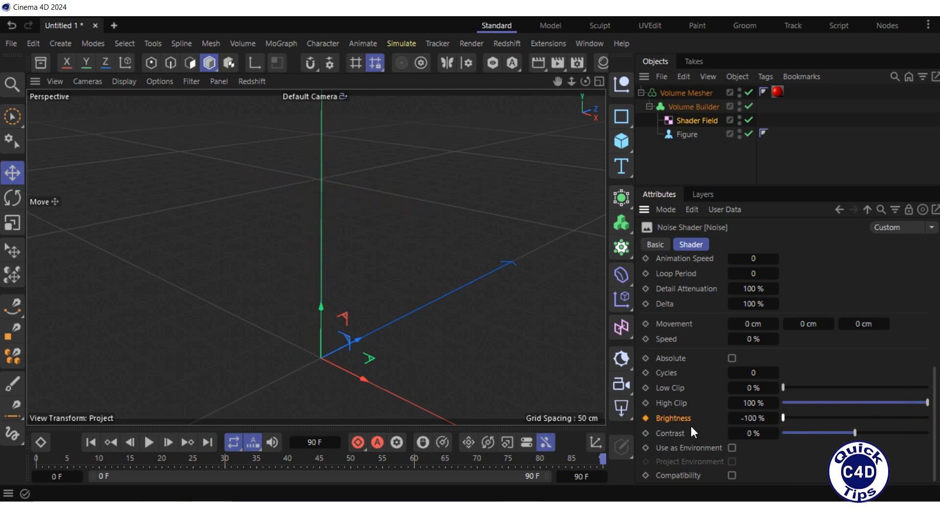
pyautogui.click(645, 418)
pyautogui.click(148, 442)
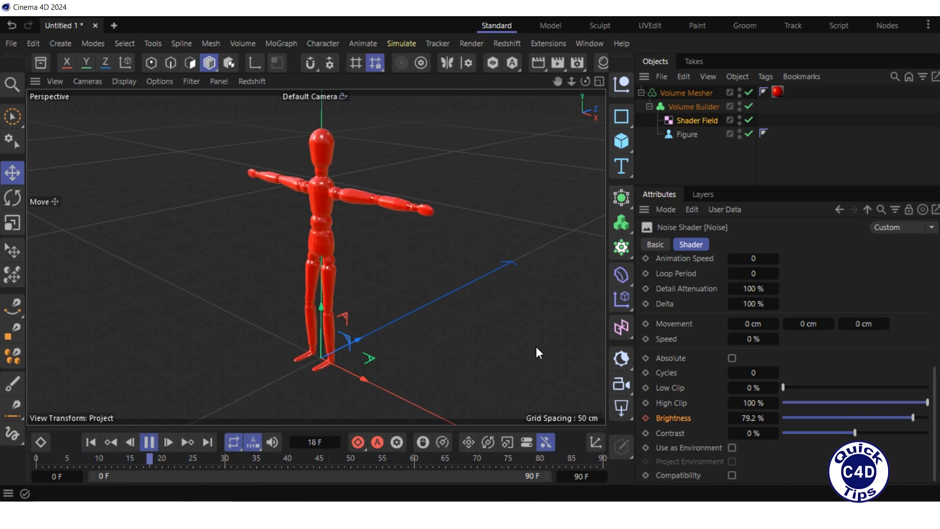
# Set the noise shader's Y movement to -1 cm and its speed to 1% during playback.
pyautogui.click(808, 323)
pyautogui.write('-1')
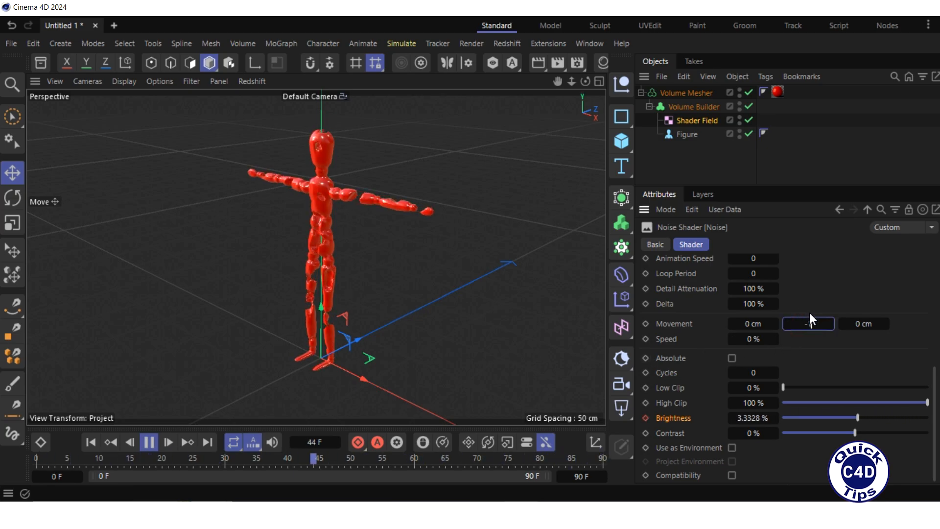
pyautogui.click(751, 339)
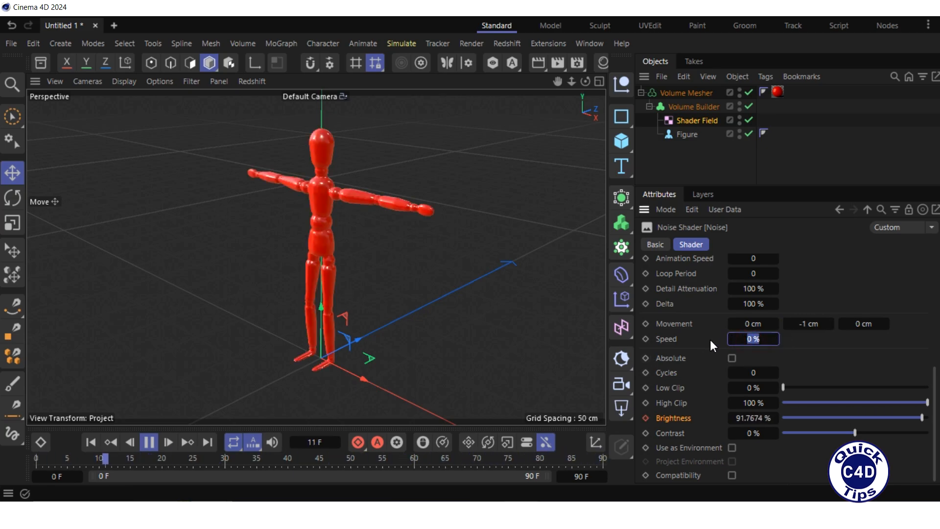
pyautogui.write('1')
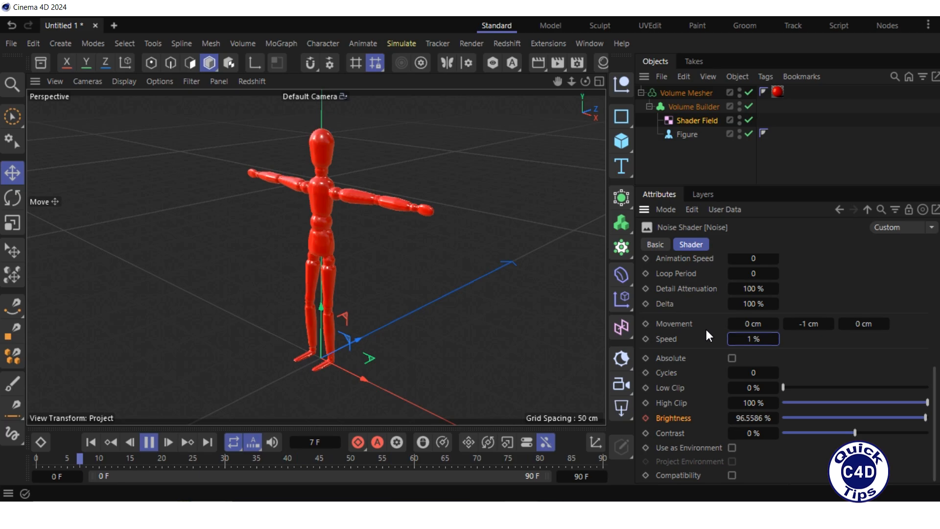
# Return the noise shader's Y movement from -1 cm to 0 cm and its speed to 0%.
pyautogui.doubleClick(808, 323)
pyautogui.write('0')
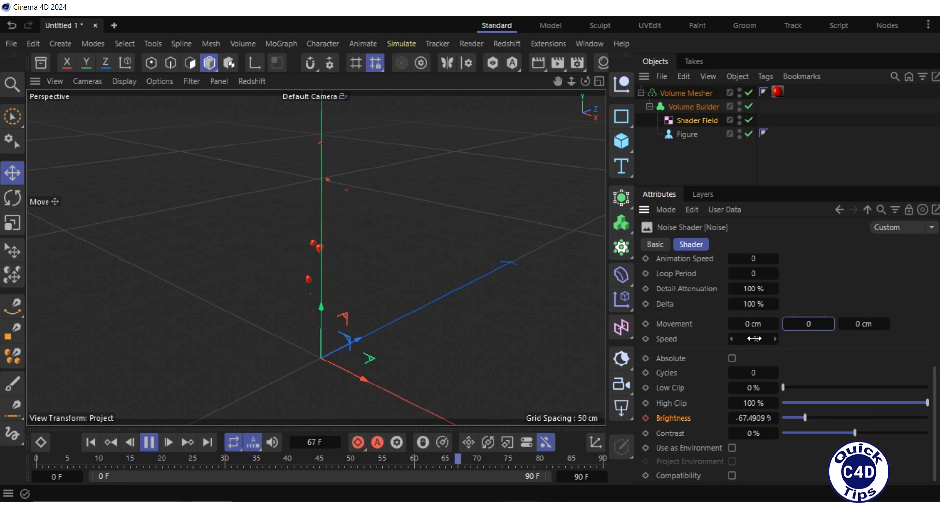
pyautogui.doubleClick(754, 337)
pyautogui.write('0')
pyautogui.press('Return')
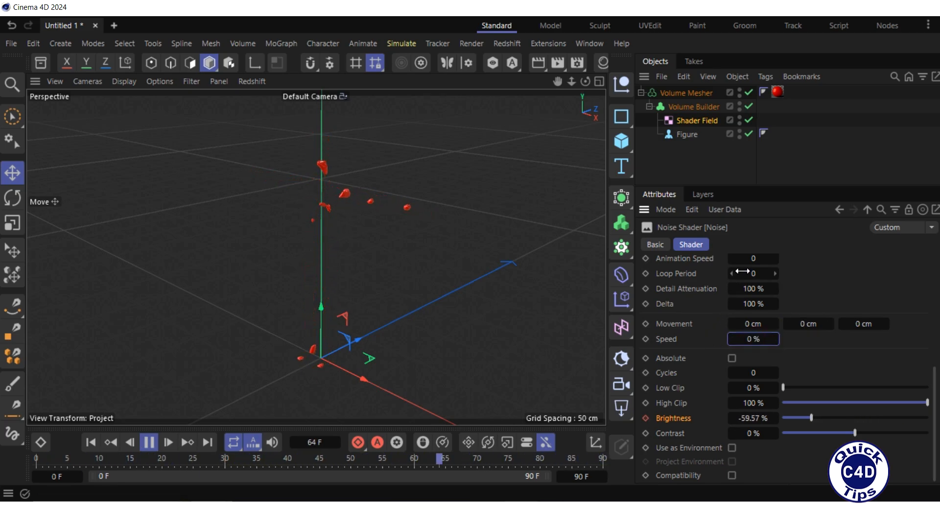
# Set the noise shader's animation speed to 10 while the dissolve animation plays.
pyautogui.doubleClick(749, 258)
pyautogui.write('10')
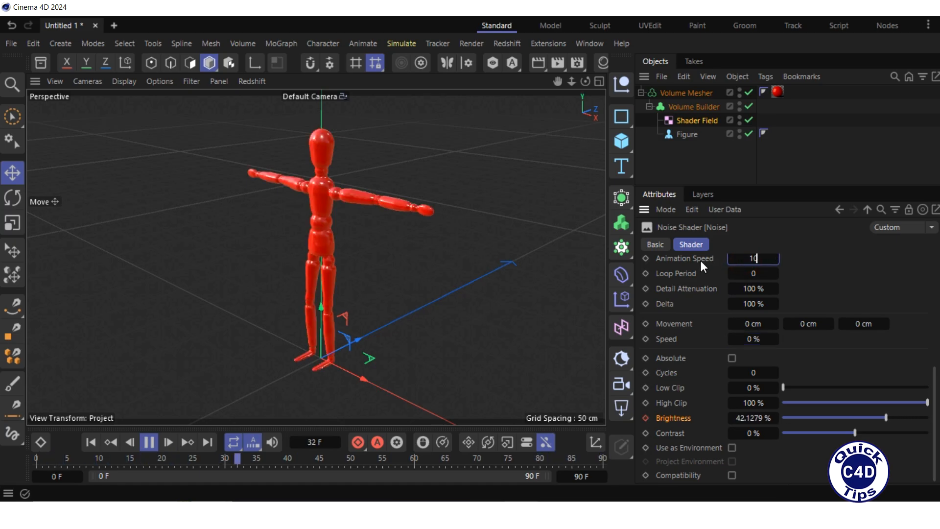
pyautogui.press('Return')
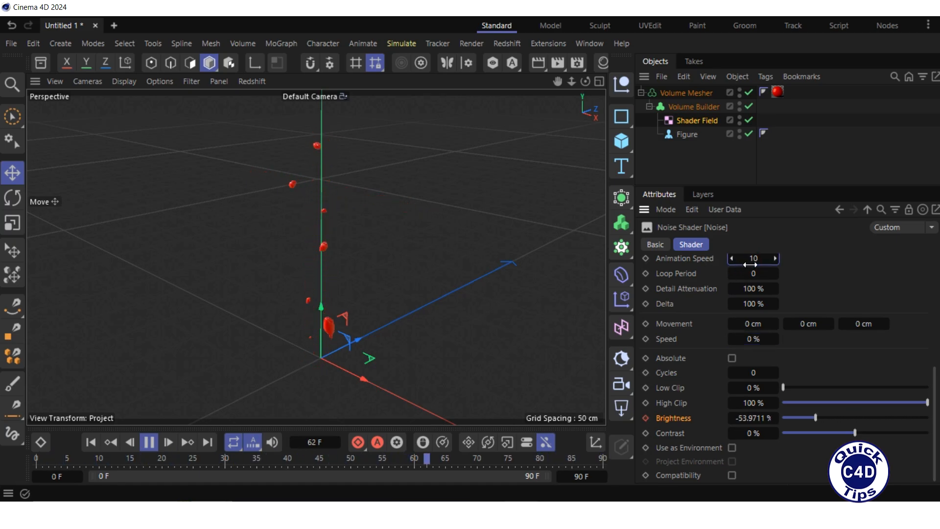